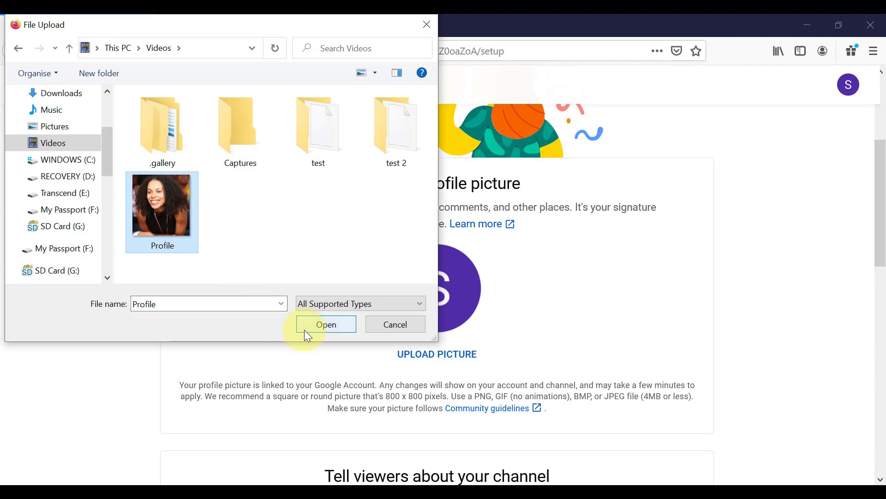
# Step: Fill in the channel description with the welcome text about Naturalvita Tutorials and its step-by-step tutorials for growing a business online
pyautogui.moveTo(881, 254); pyautogui.dragTo(882, 356)
pyautogui.click(188, 227)
pyautogui.write('Welcome to Naturalvita Tutorials! My name is Dorothy, and my channel is all about helping you Grow & Expand your Business Online with easy to follow step by step tutorials.')
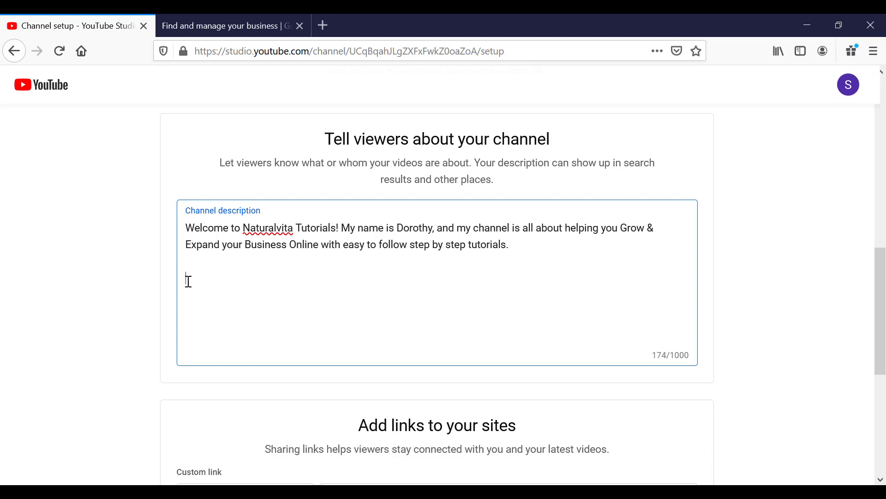
pyautogui.write("I've got online marketing tutorials, video conferencing tutorials, YouTube Start-up Tutorials and a ton of video editing tutorials to get you started with your online journey.")
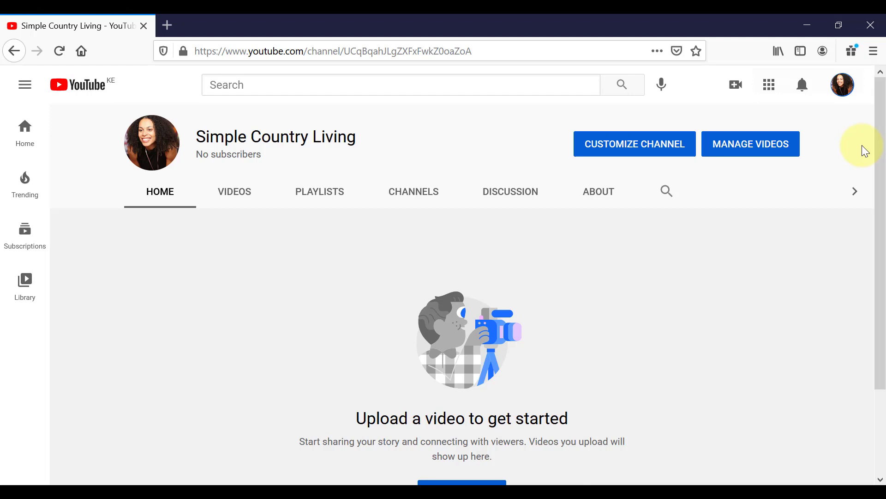
# Step: Open the YouTube account settings and go to the channel's status and features
pyautogui.click(846, 97)
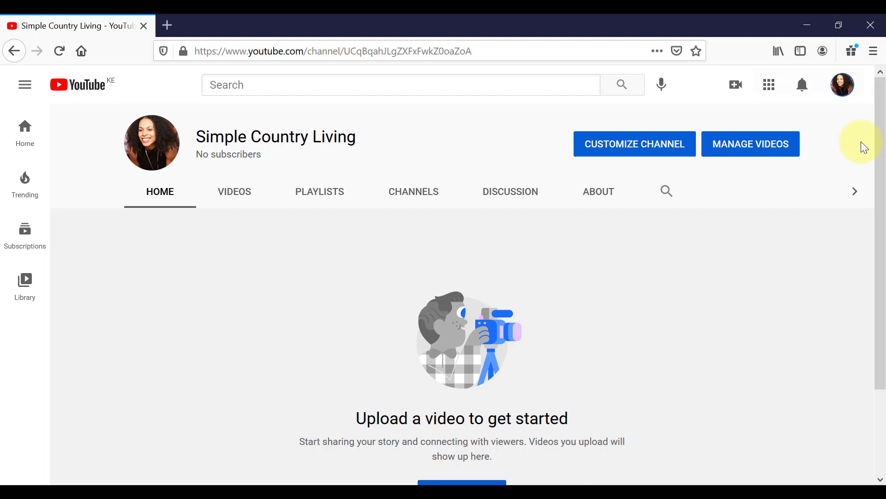
pyautogui.click(846, 94)
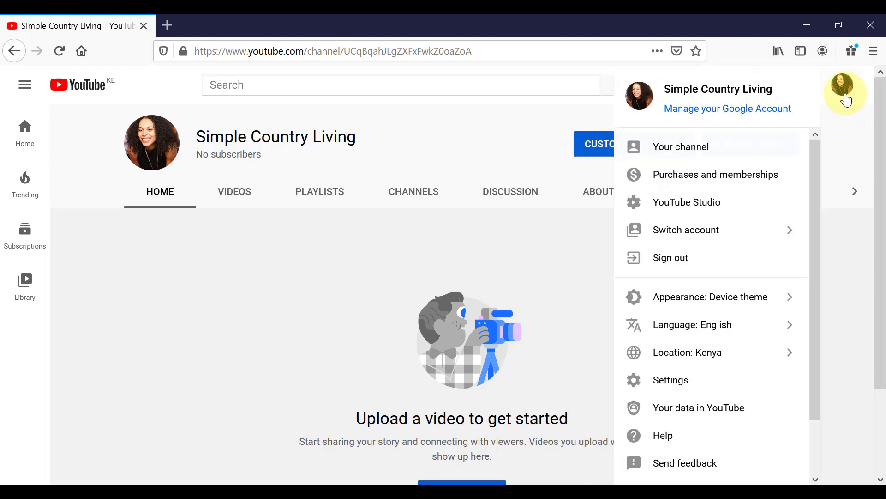
pyautogui.click(748, 387)
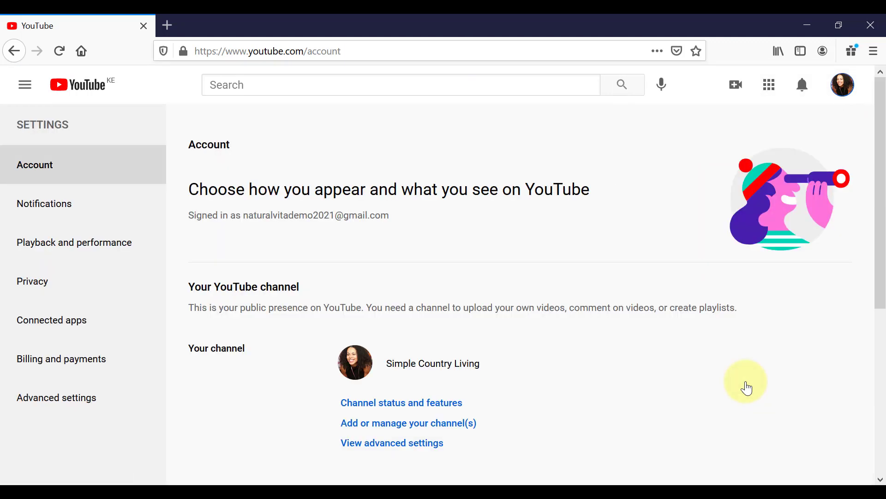
pyautogui.click(448, 409)
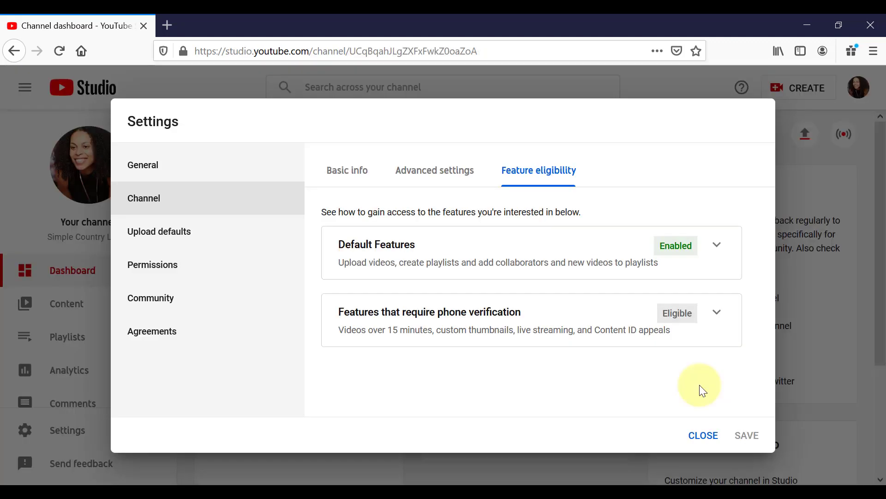
# Step: Expand the features that require phone verification and review what they include and their requirements
pyautogui.click(717, 312)
pyautogui.scroll(-2, 722, 319)
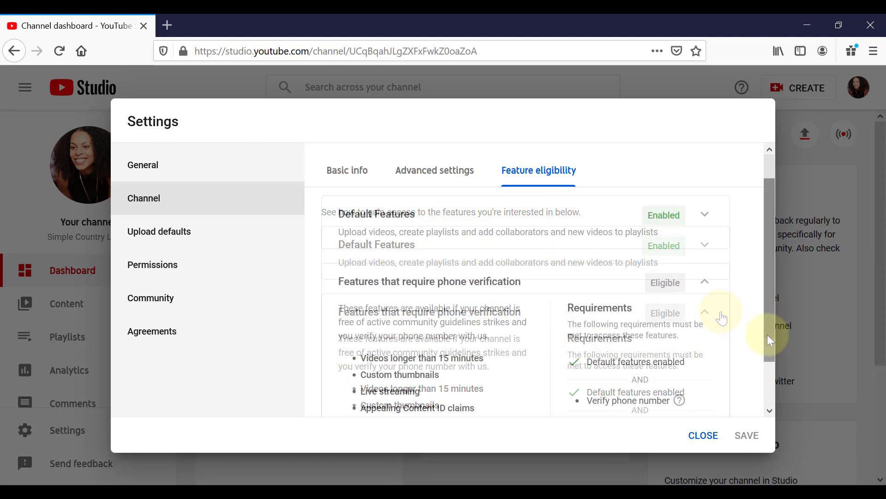
pyautogui.moveTo(767, 335); pyautogui.dragTo(767, 358)
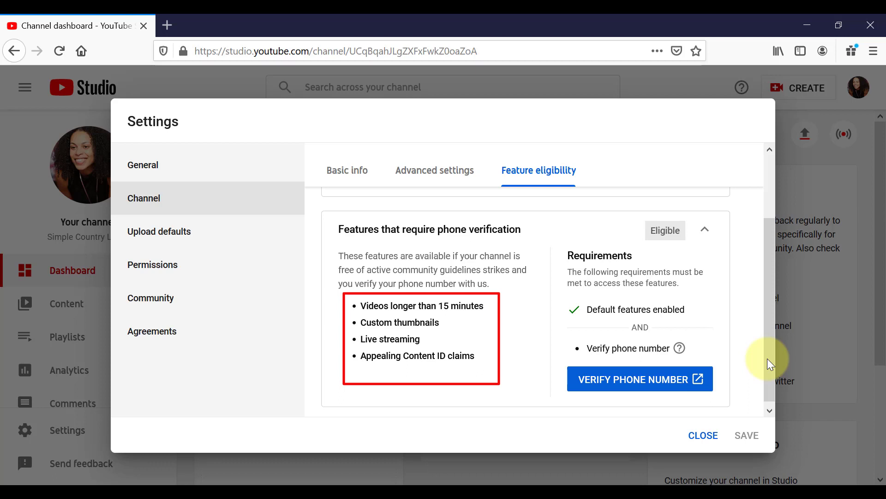
# Step: Start the phone number verification, choose to receive the verification code by text message, and fill in the account's phone number
pyautogui.click(663, 392)
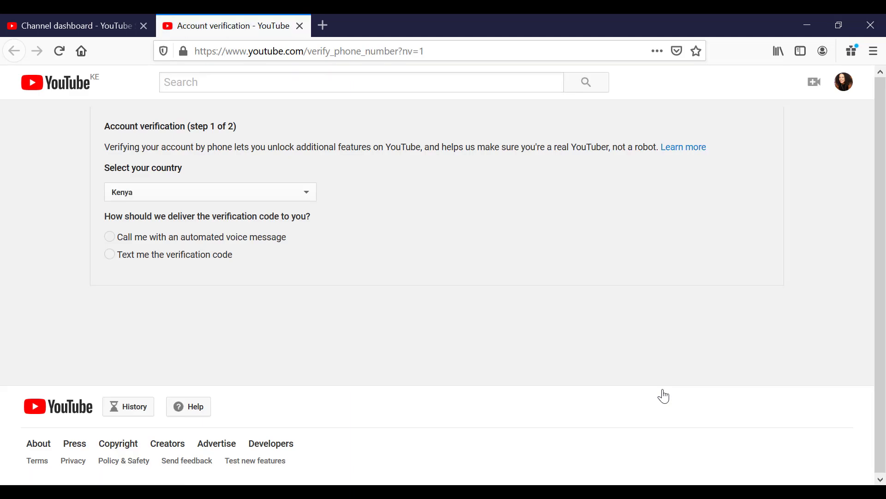
pyautogui.click(111, 256)
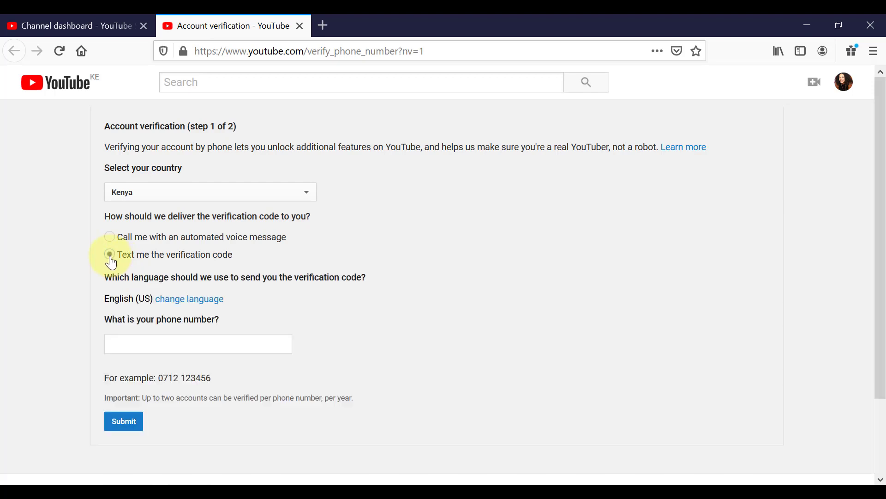
pyautogui.click(114, 343)
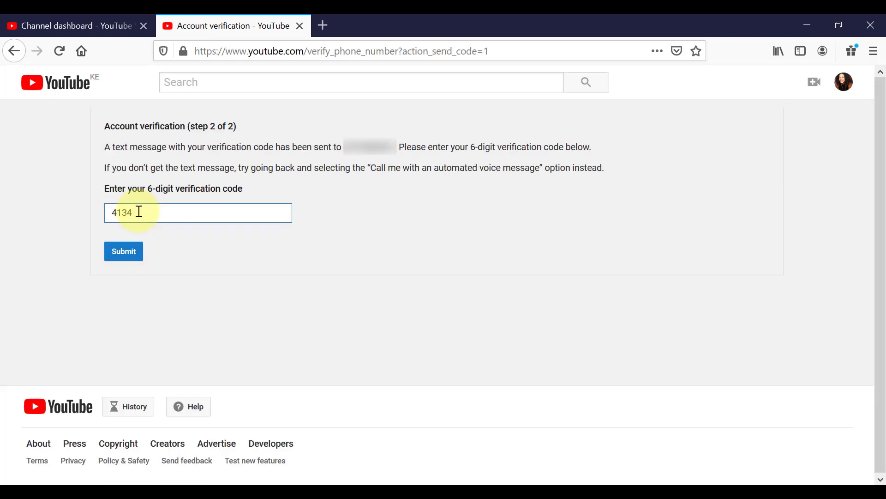
# Step: Enter the 6-digit verification code from the text message and submit it to verify the account
pyautogui.write('7')
pyautogui.write('4')
pyautogui.click(124, 252)
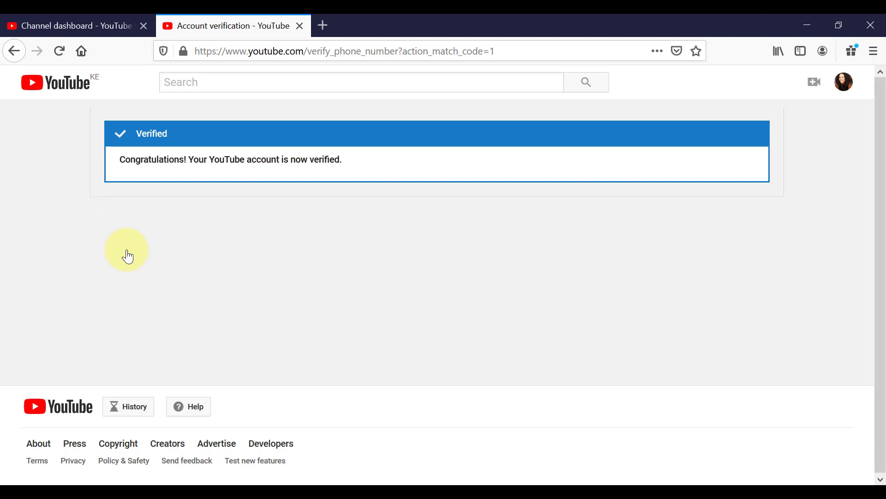
# Step: Return to the channel's feature eligibility settings and check the status of the features that require phone verification
pyautogui.click(118, 25)
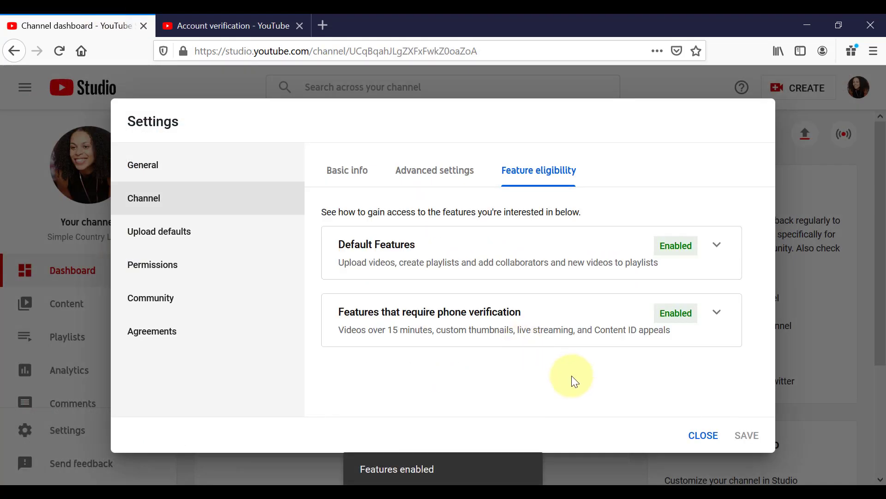
pyautogui.click(718, 313)
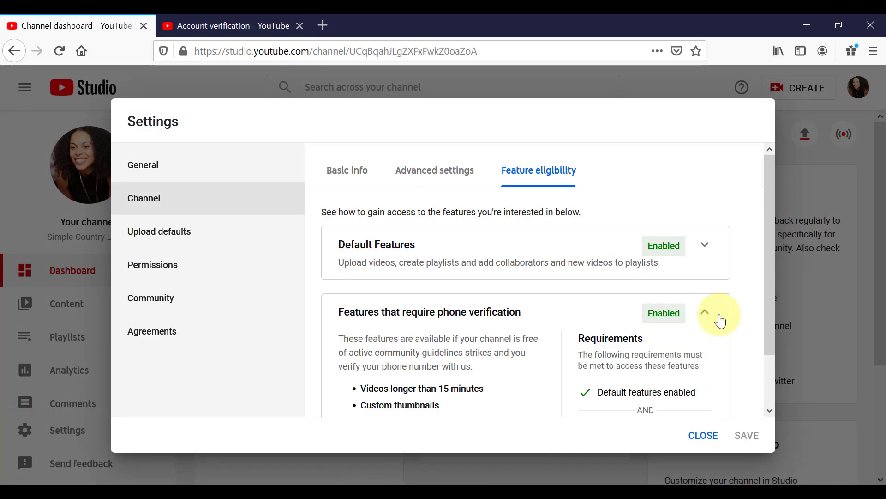
pyautogui.moveTo(769, 310); pyautogui.dragTo(763, 383)
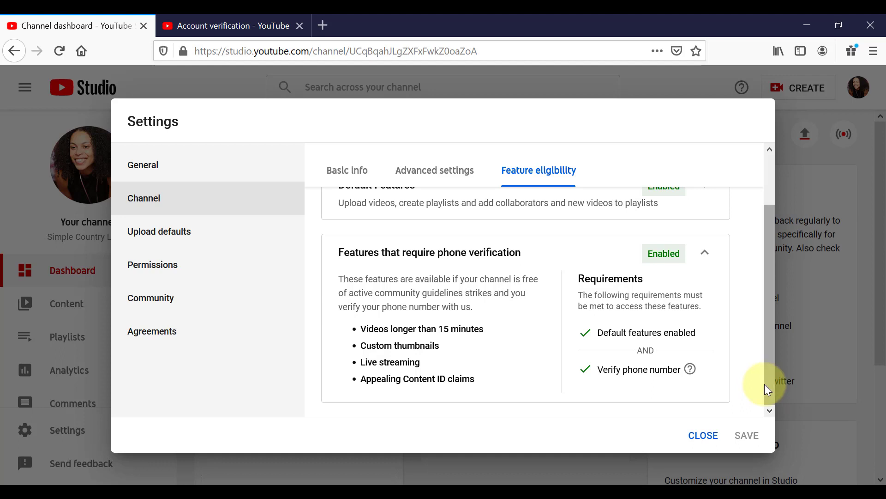
pyautogui.moveTo(771, 385); pyautogui.dragTo(774, 332)
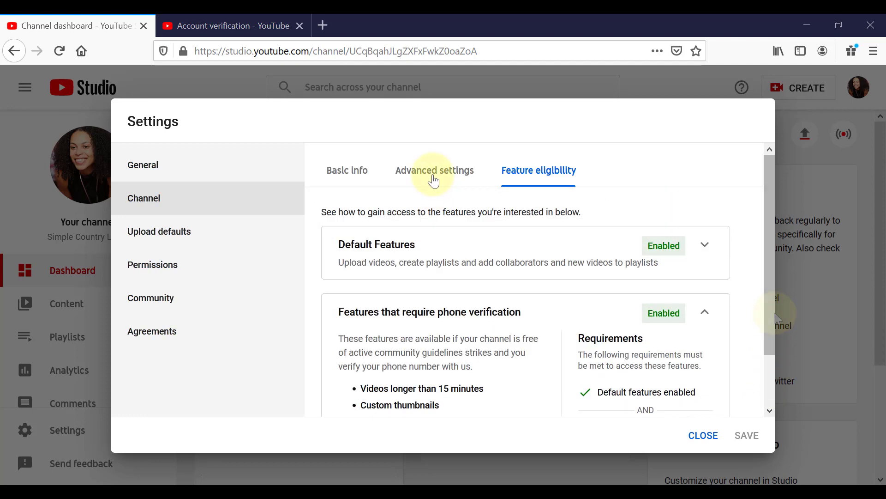
# Step: Set the channel as not made for kids in its advanced audience settings and check the Google Ads account linking option
pyautogui.click(432, 178)
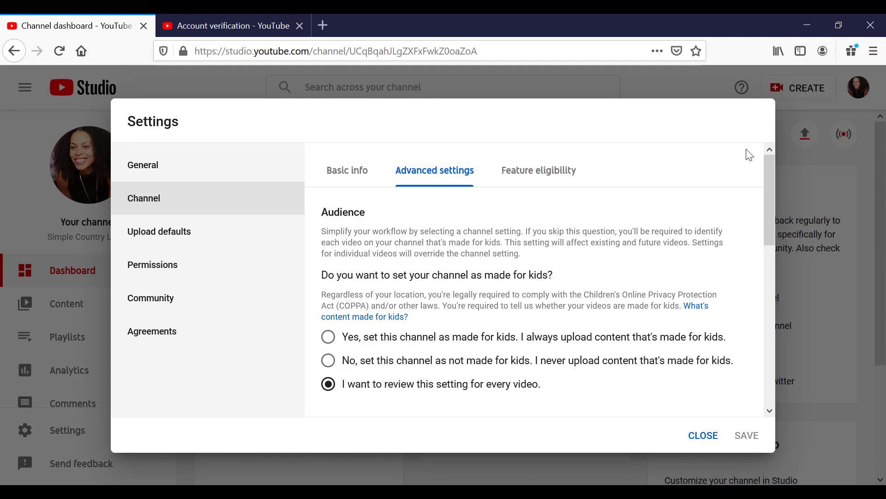
pyautogui.scroll(-2, 323, 318)
pyautogui.click(316, 321)
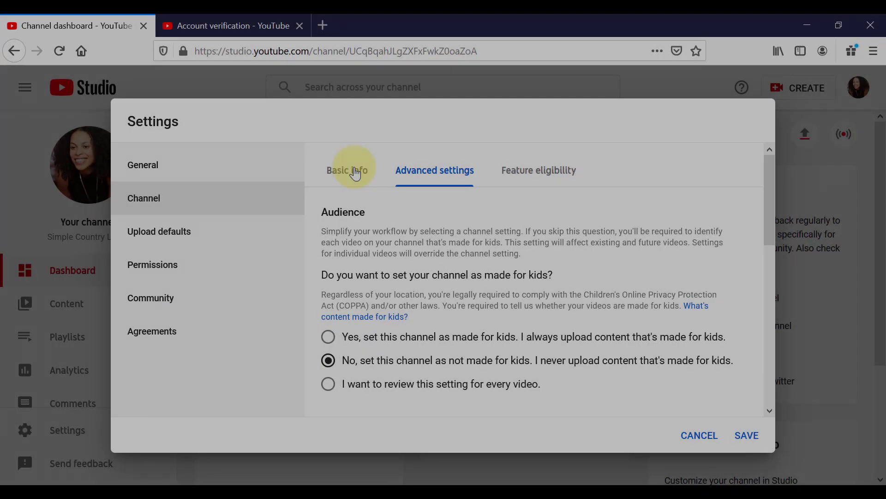
# Step: Set the channel's country of residence to United Kingdom
pyautogui.click(356, 174)
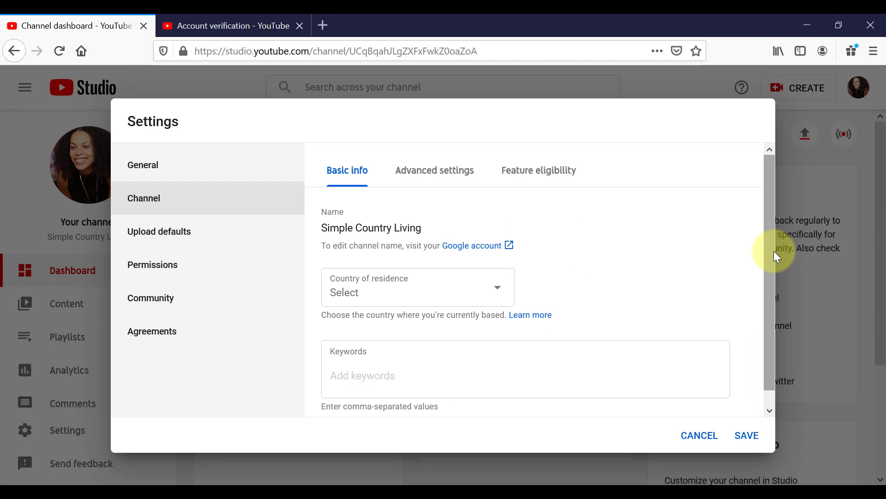
pyautogui.moveTo(537, 248); pyautogui.dragTo(539, 250)
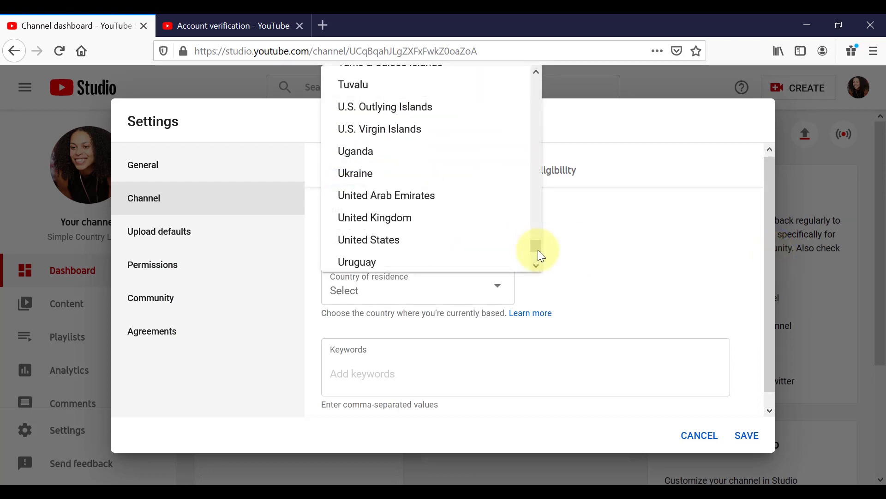
pyautogui.click(469, 224)
# Step: Add the channel keywords naturalvita, tutorials, online marketing tutorials, video editing tutorials, youtube start-up tutorials, video conferencing tutorials and youtube ranking tutorials
pyautogui.scroll(-1, 766, 298)
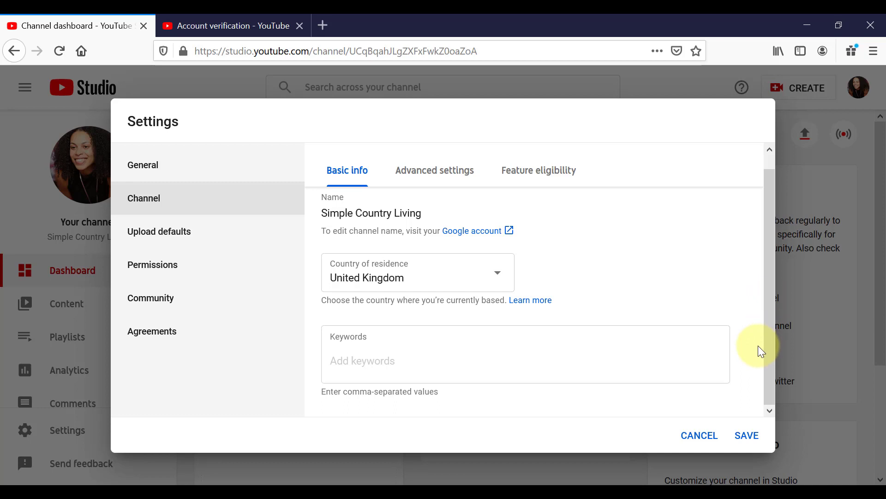
pyautogui.click(340, 376)
pyautogui.write('naturalvita')
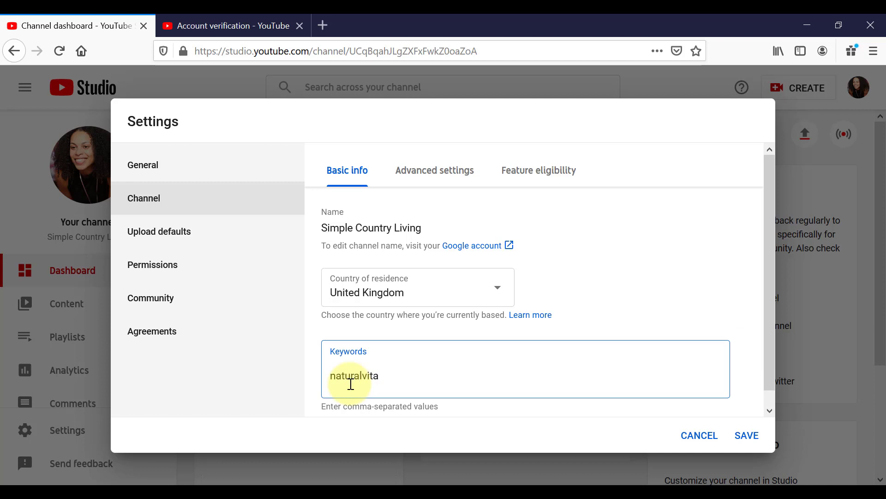
pyautogui.write(',tutorial')
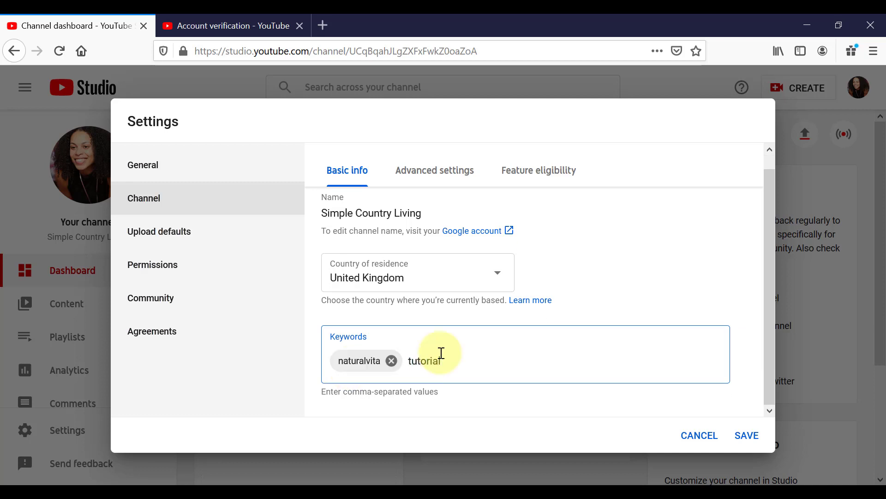
pyautogui.write('s,online marketing tut')
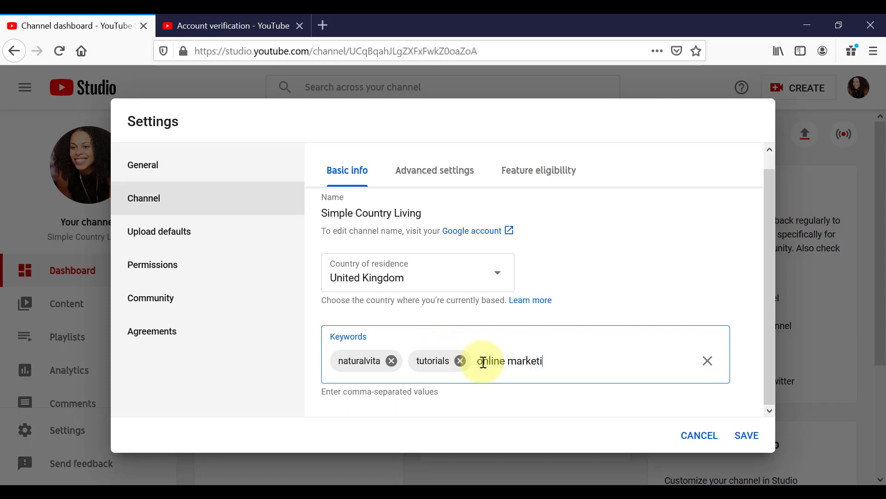
pyautogui.write('orials')
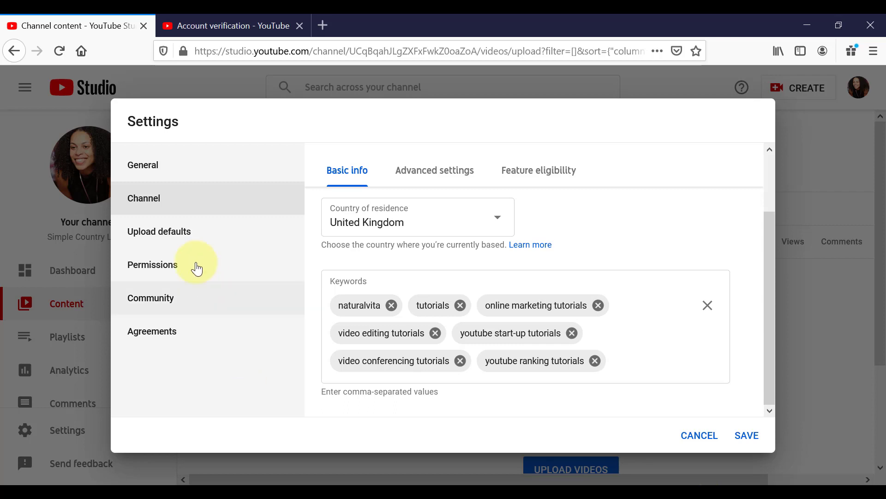
# Step: Set the default visibility for uploaded videos to Unlisted in the upload defaults
pyautogui.click(180, 240)
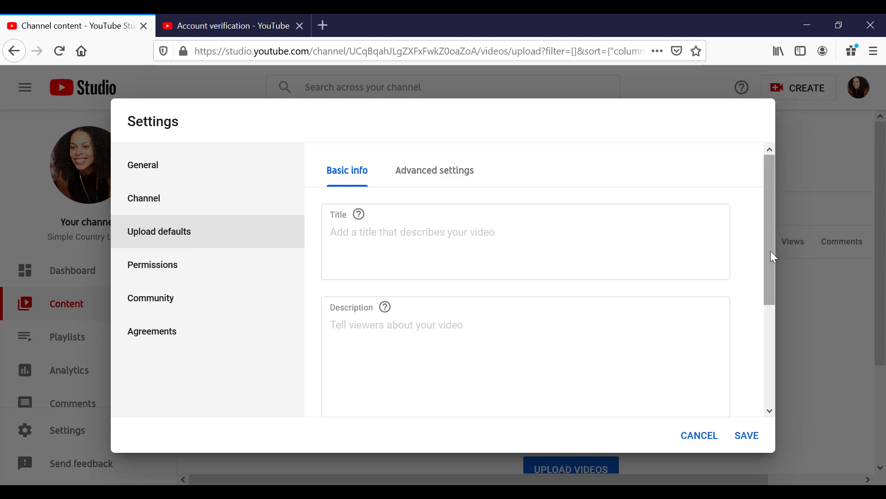
pyautogui.moveTo(771, 251); pyautogui.dragTo(761, 364)
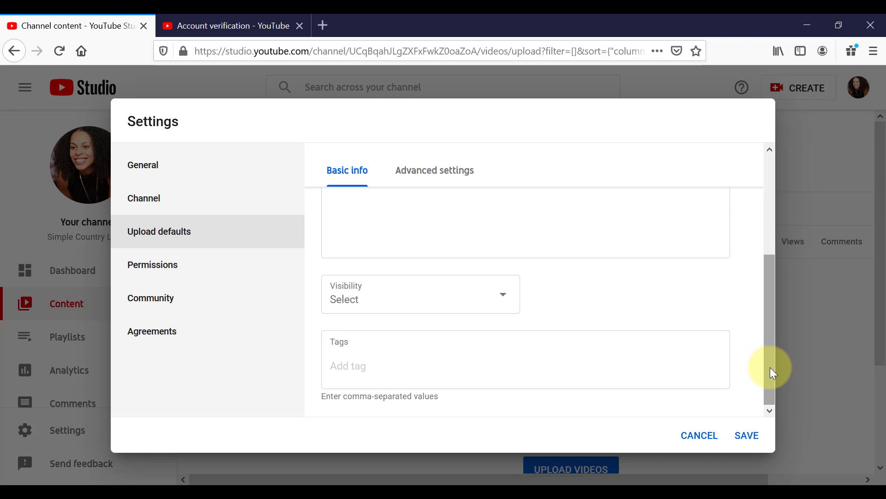
pyautogui.click(508, 301)
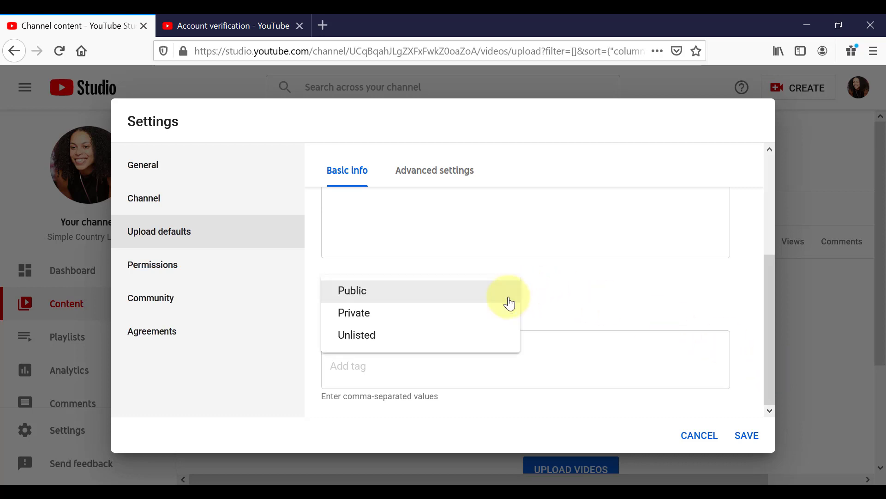
pyautogui.click(393, 335)
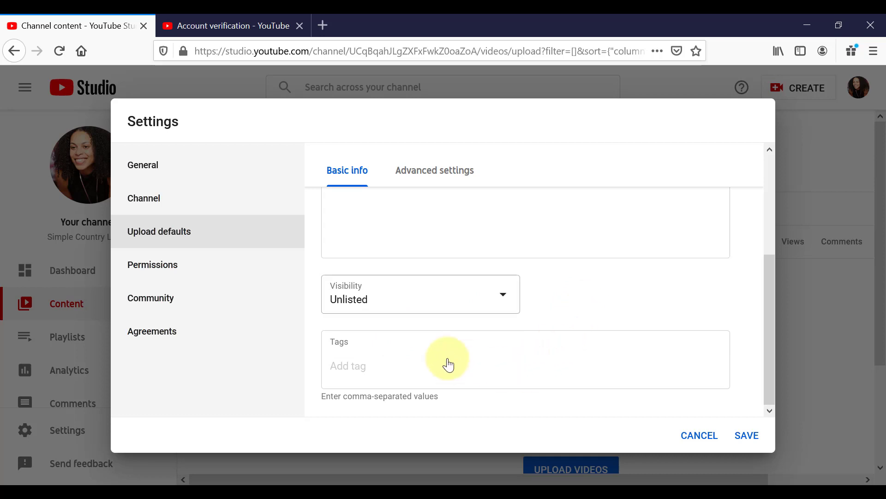
# Step: Add the default upload tags naturalvita and tutorials
pyautogui.click(346, 369)
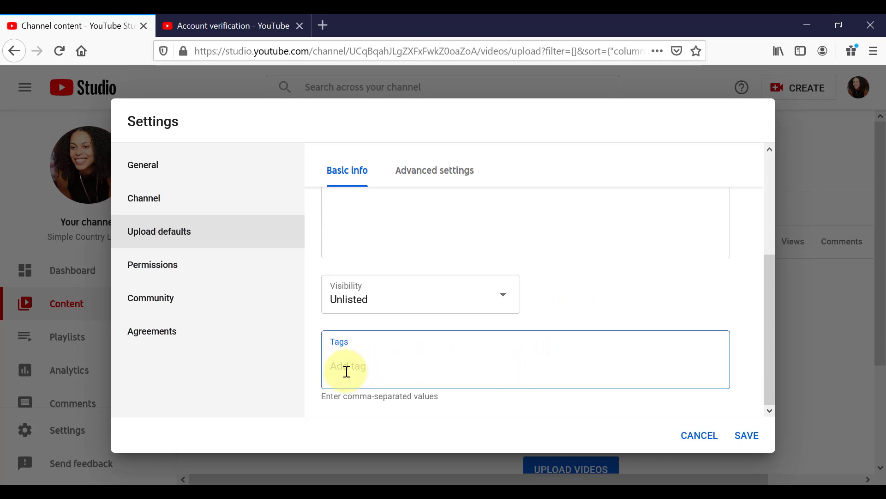
pyautogui.write('naturalvita')
pyautogui.write(', tutorials')
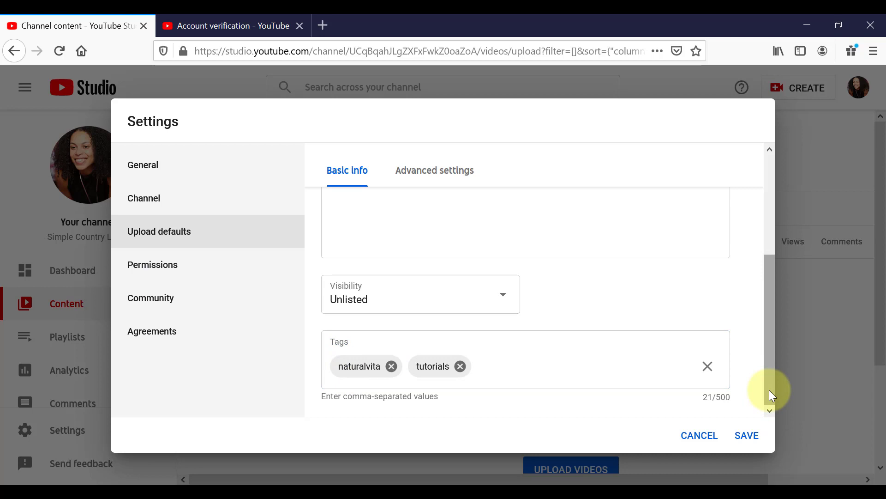
# Step: Review the advanced upload defaults for license, language and comments, and save the settings
pyautogui.click(432, 179)
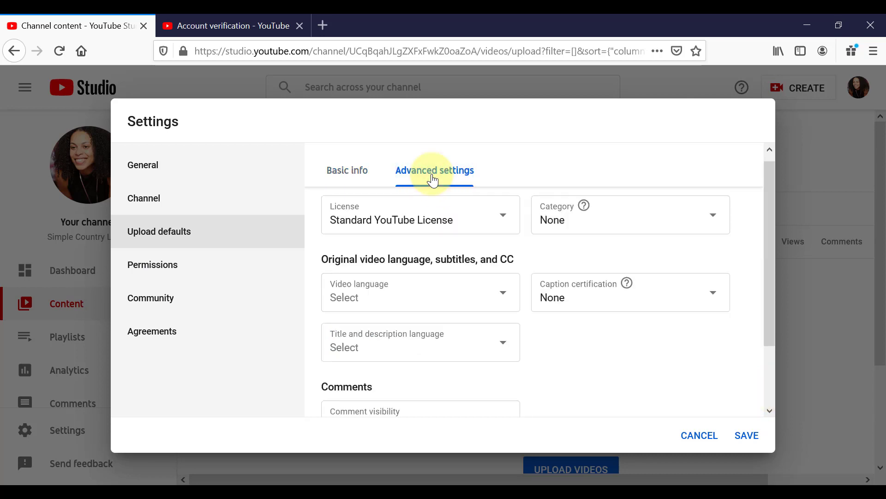
pyautogui.moveTo(768, 223); pyautogui.dragTo(771, 298)
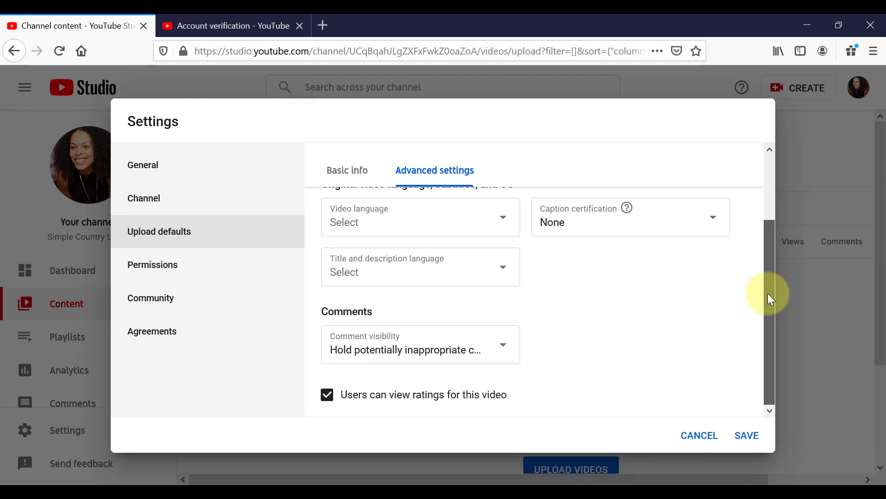
pyautogui.moveTo(770, 300); pyautogui.dragTo(778, 222)
pyautogui.click(747, 436)
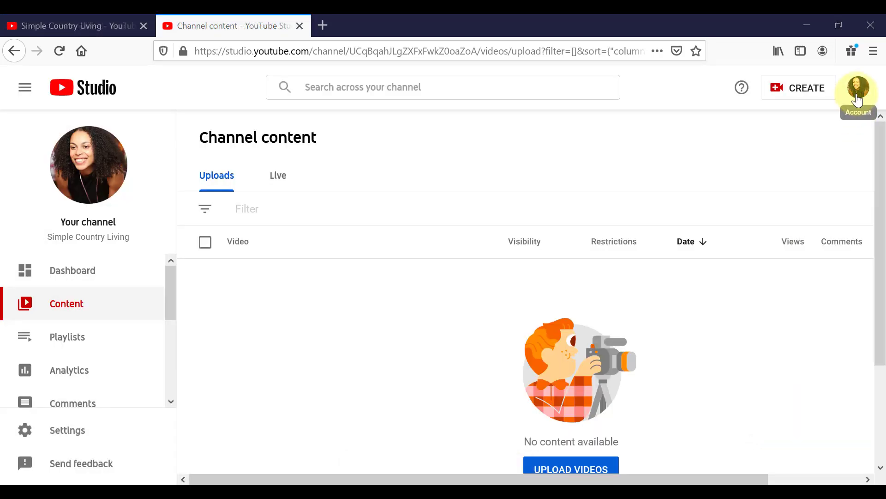
# Step: Open the channel customization and review the Layout options for the channel trailer, featured video and featured sections
pyautogui.click(857, 99)
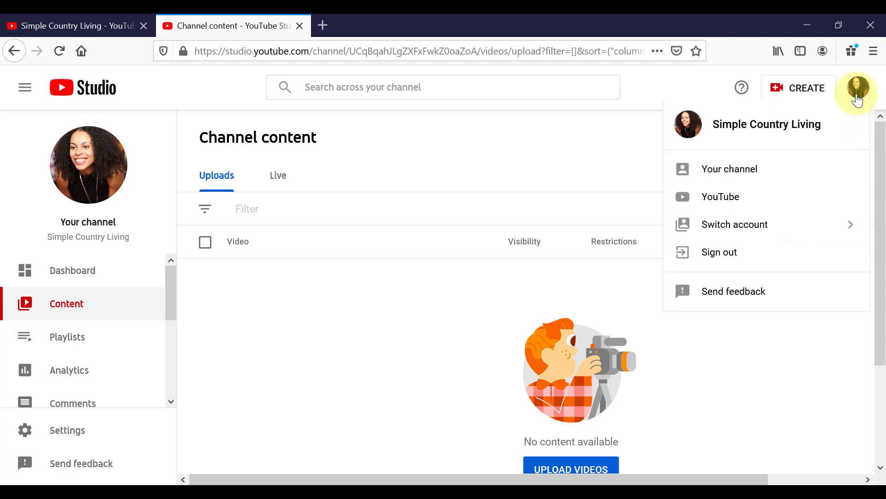
pyautogui.click(736, 170)
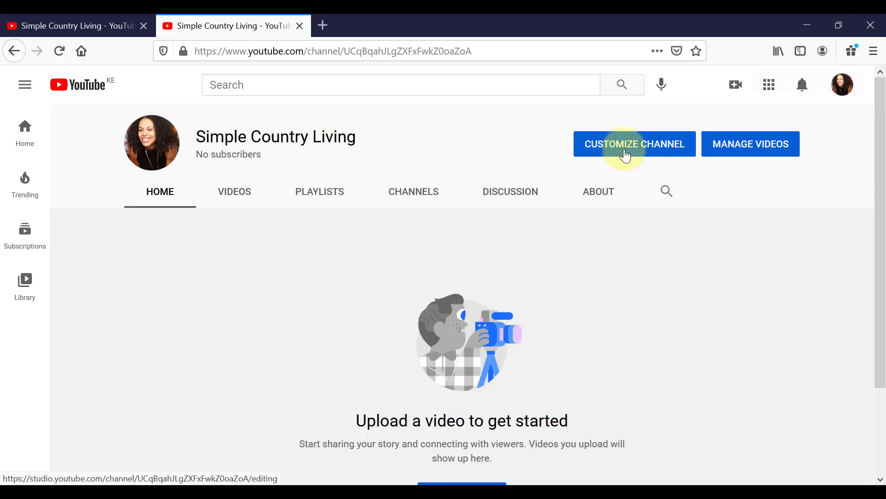
pyautogui.click(627, 156)
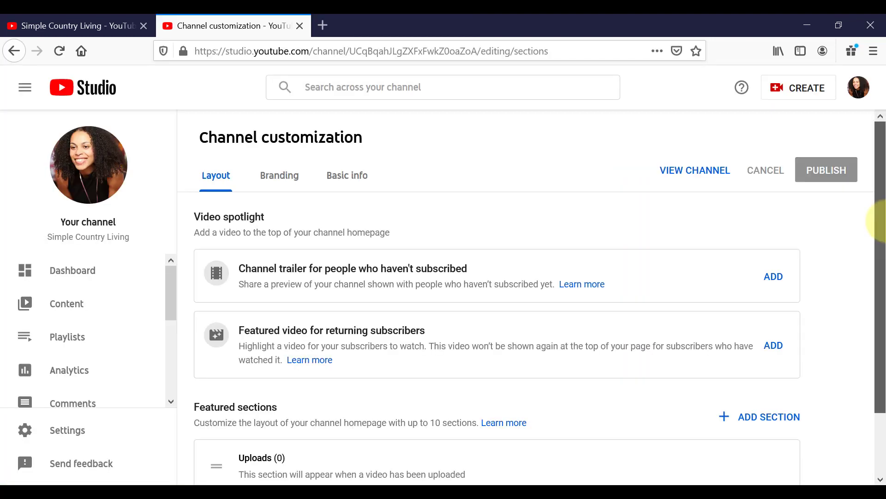
pyautogui.moveTo(885, 221); pyautogui.dragTo(885, 254)
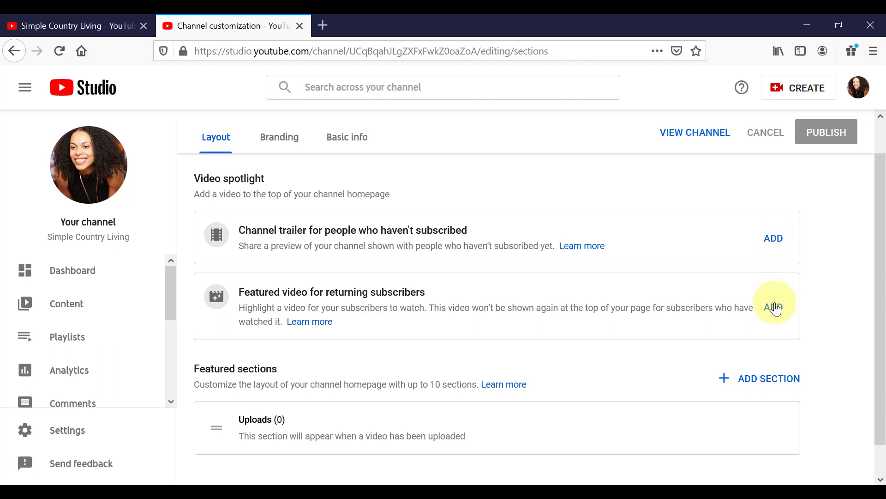
pyautogui.scroll(-2, 881, 297)
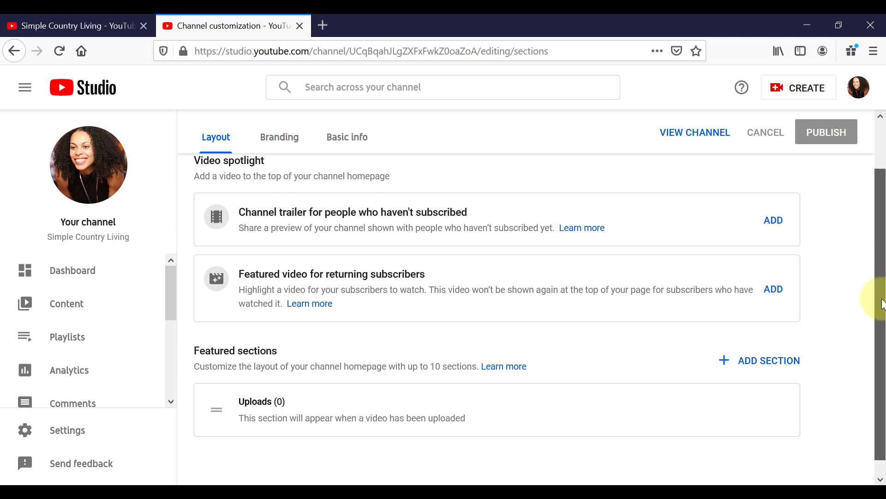
pyautogui.scroll(3, 790, 344)
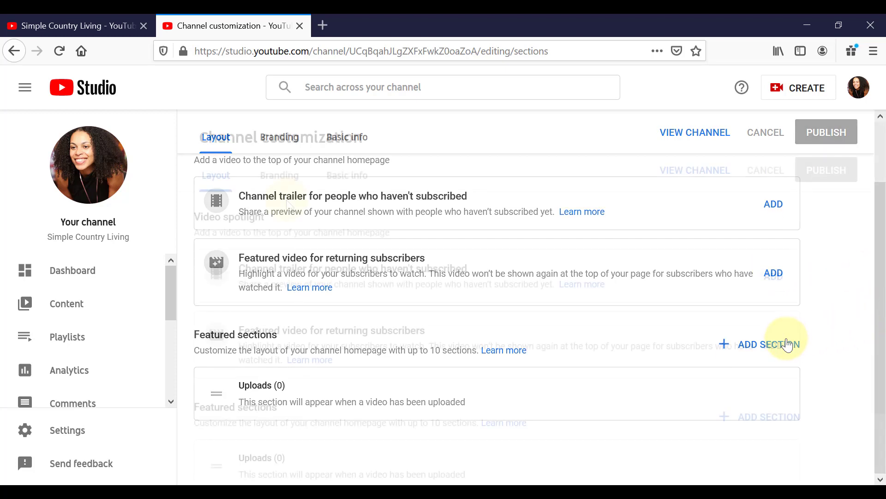
# Step: Upload the image YTv8 from the THUMBNAILS folder as the channel's banner image, keeping the default crop
pyautogui.click(280, 187)
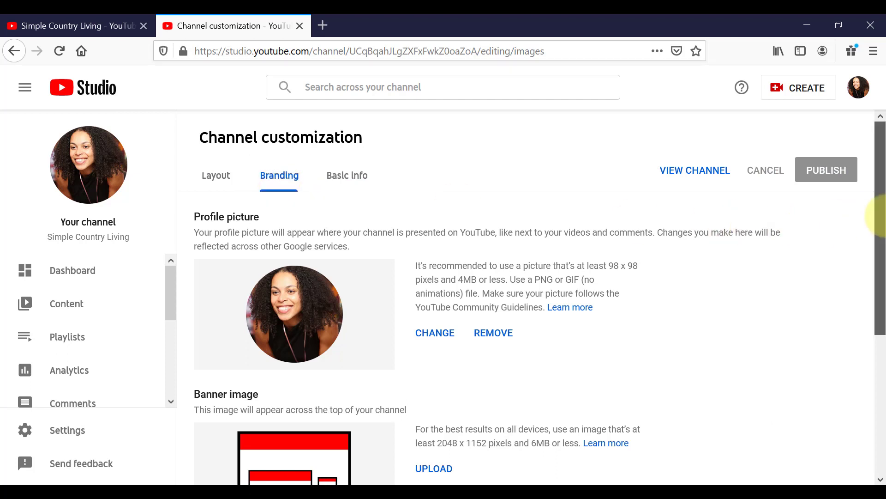
pyautogui.moveTo(883, 216); pyautogui.dragTo(882, 311)
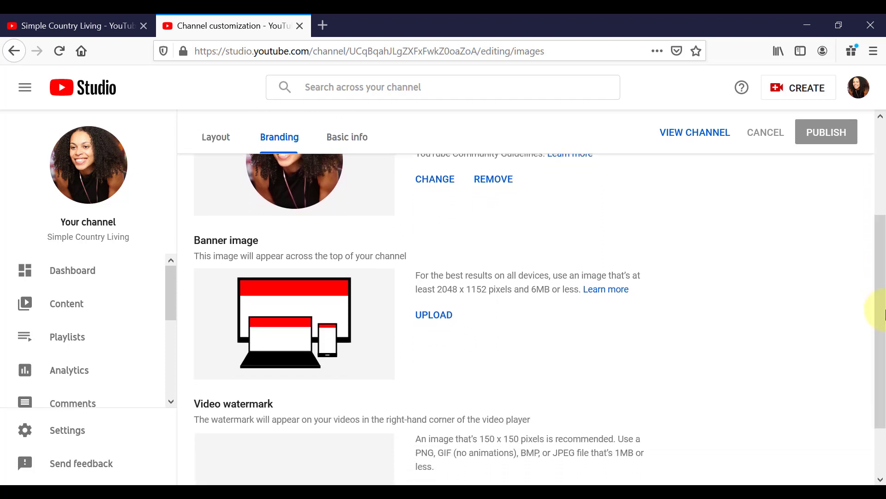
pyautogui.click(432, 318)
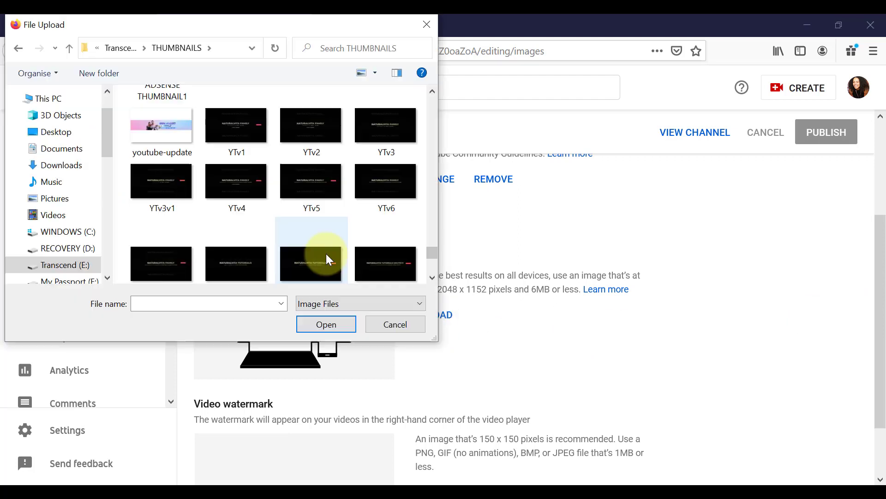
pyautogui.click(319, 261)
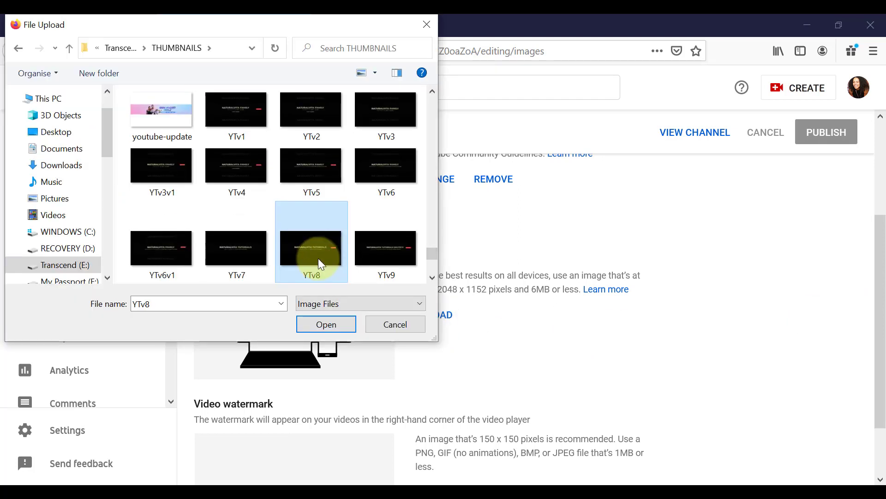
pyautogui.click(325, 331)
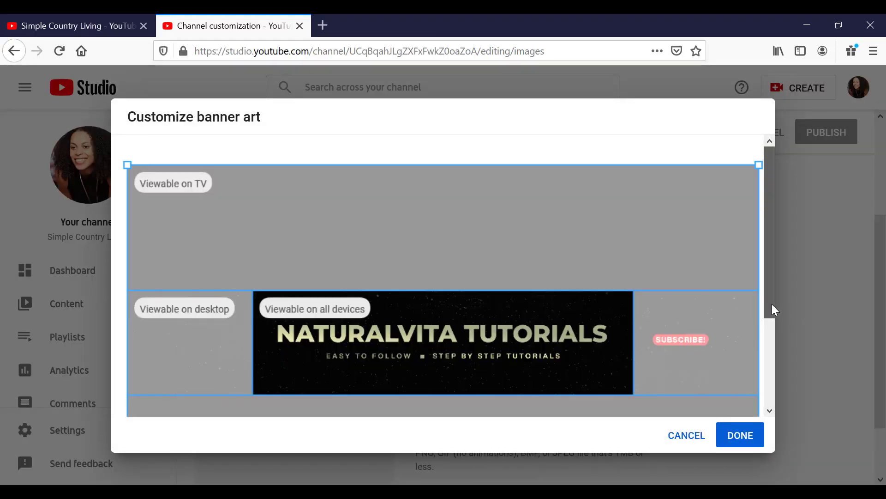
pyautogui.moveTo(774, 310); pyautogui.dragTo(771, 362)
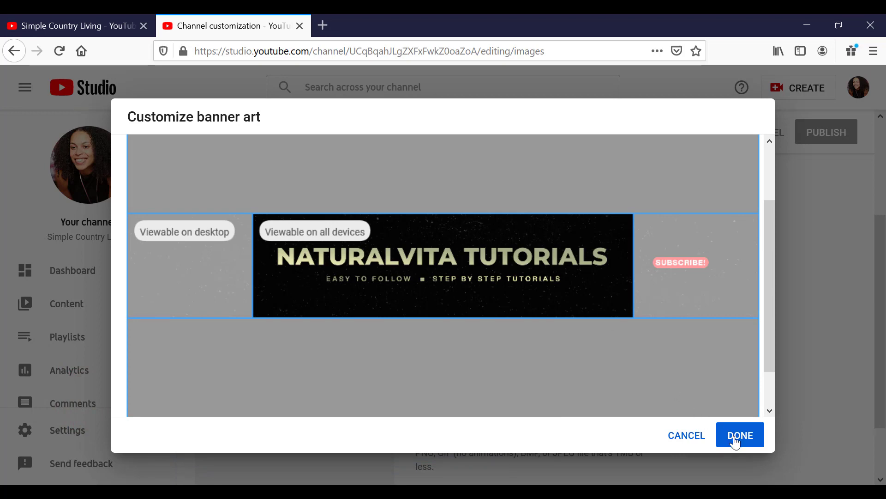
pyautogui.click(736, 436)
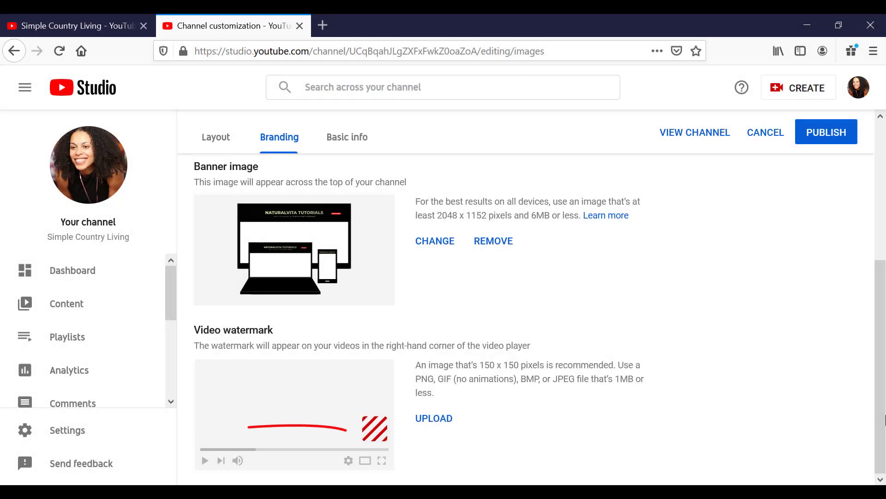
# Step: Upload the red ribbon SUBSCRIBE NOW image 580b57fcd9996e24bc43c50d from Downloads as the video watermark
pyautogui.click(444, 437)
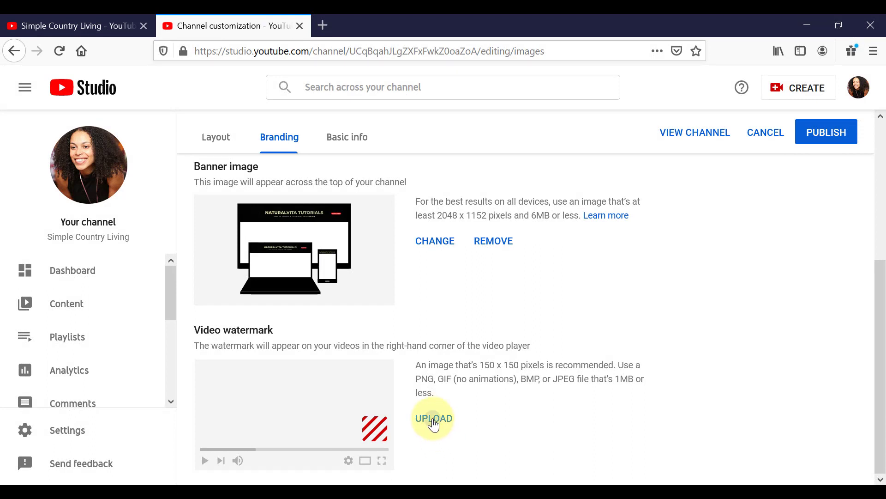
pyautogui.click(164, 166)
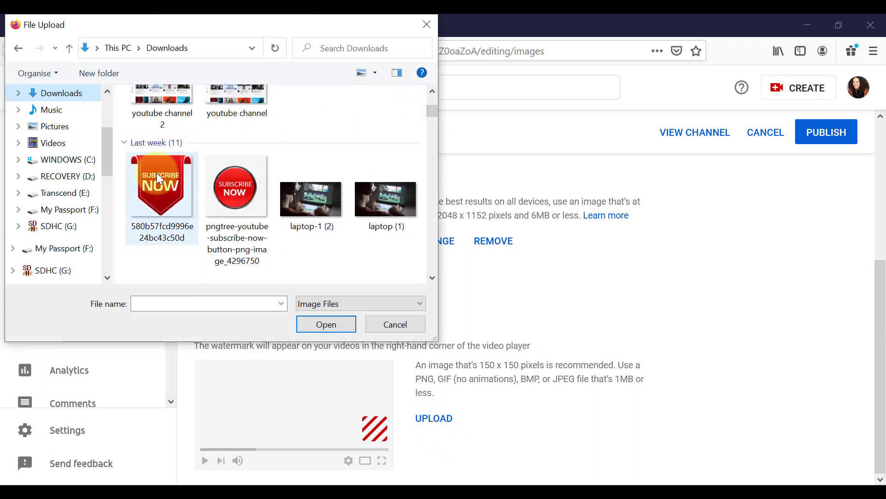
pyautogui.click(157, 174)
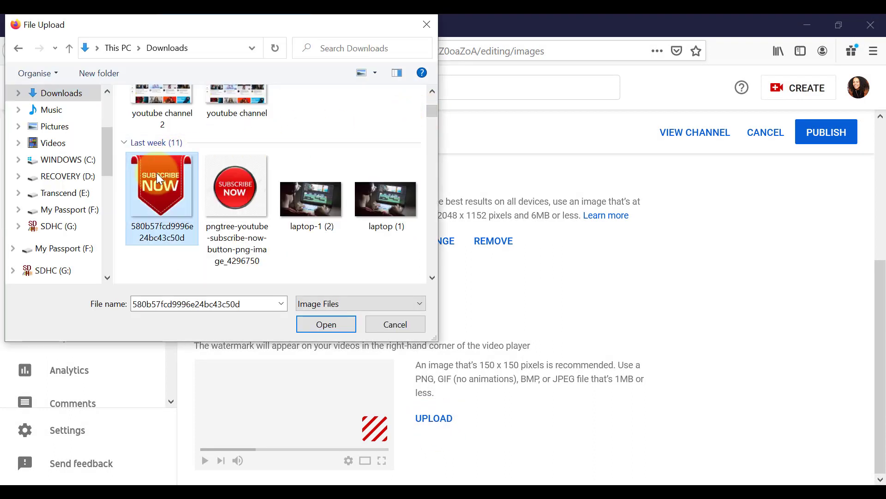
pyautogui.click(328, 323)
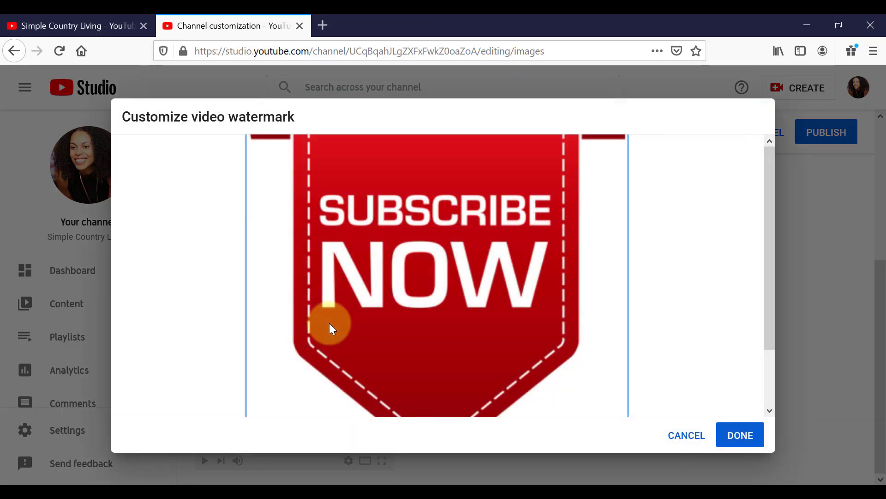
pyautogui.click(744, 435)
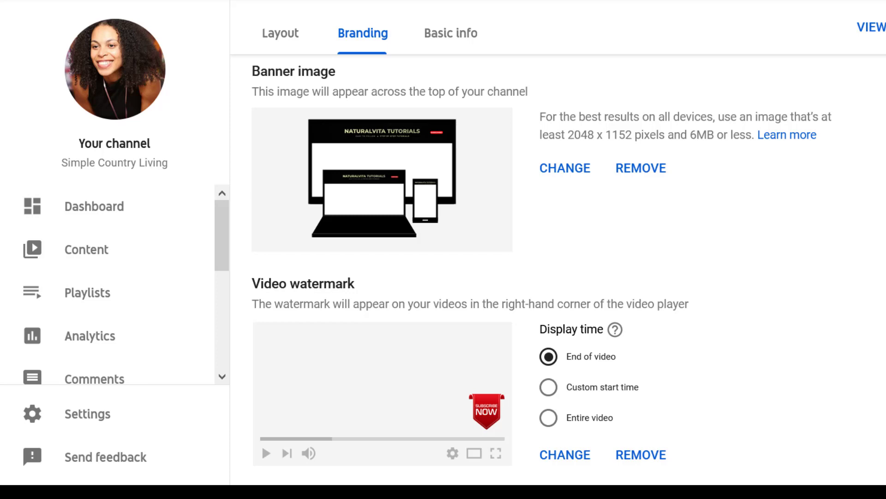
# Step: Set the video watermark's display time to a custom start time of 00:10
pyautogui.click(548, 391)
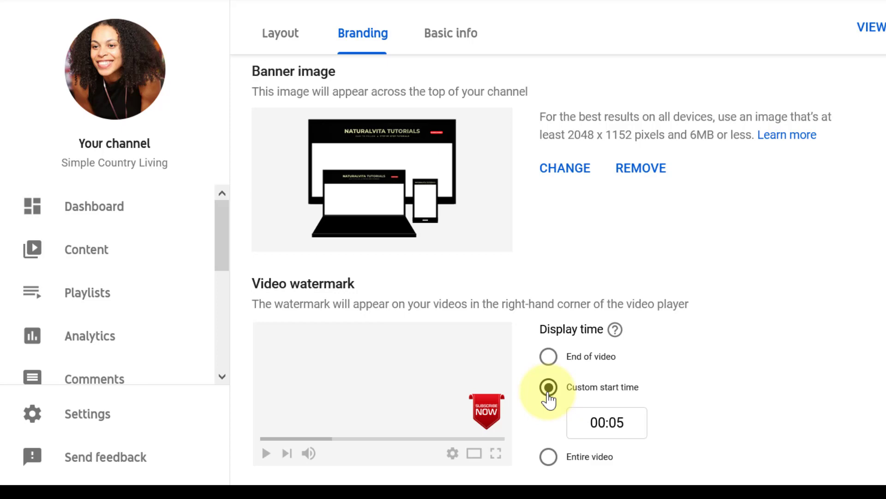
pyautogui.click(630, 426)
pyautogui.press('BackSpace')
pyautogui.press('BackSpace')
pyautogui.write('10')
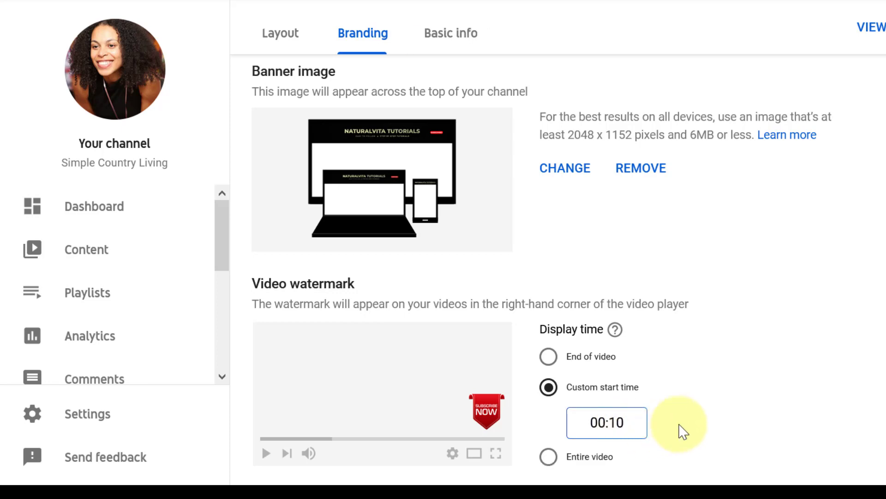
# Step: Enter the business contact e-mail in the channel's basic info and publish the customization changes
pyautogui.moveTo(882, 370); pyautogui.dragTo(874, 247)
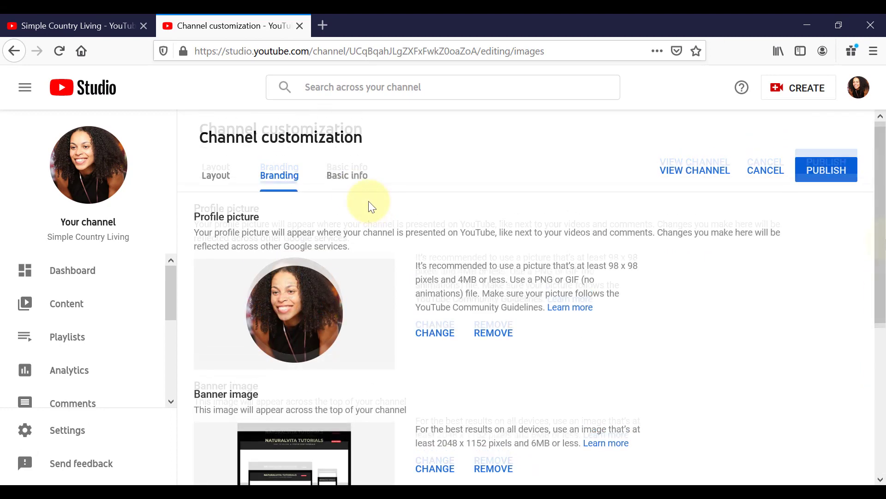
pyautogui.click(349, 185)
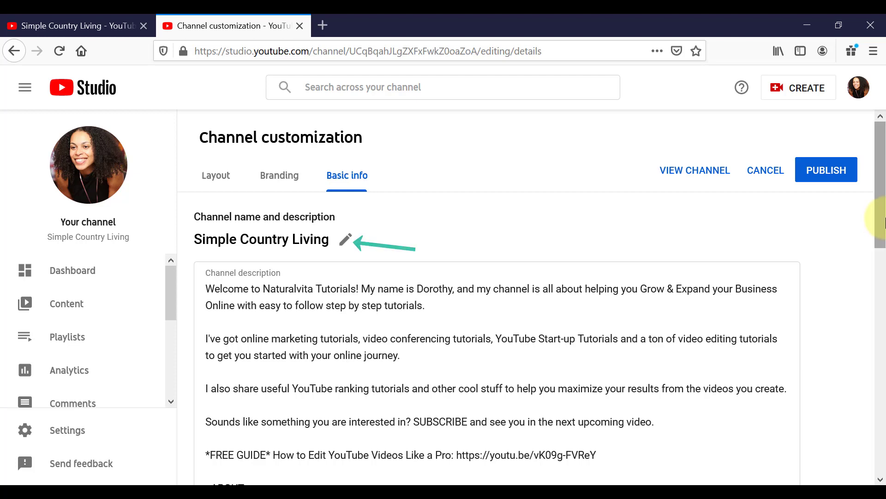
pyautogui.moveTo(883, 222); pyautogui.dragTo(876, 380)
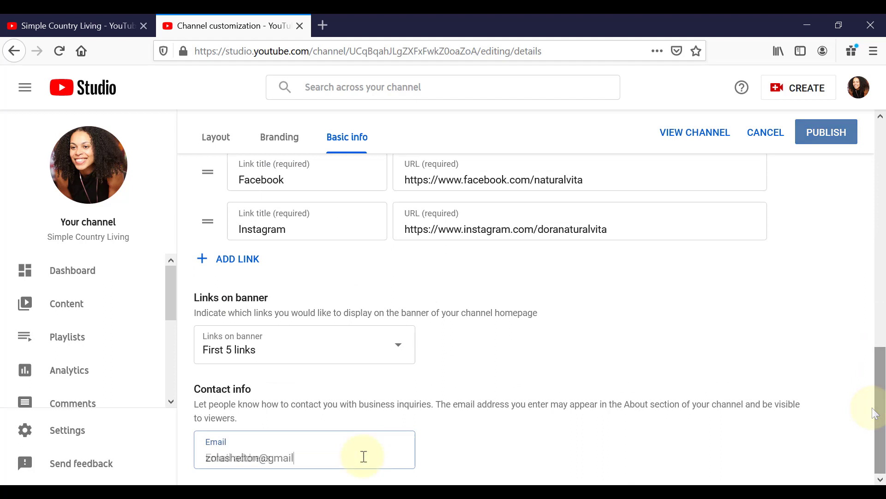
pyautogui.write('.com')
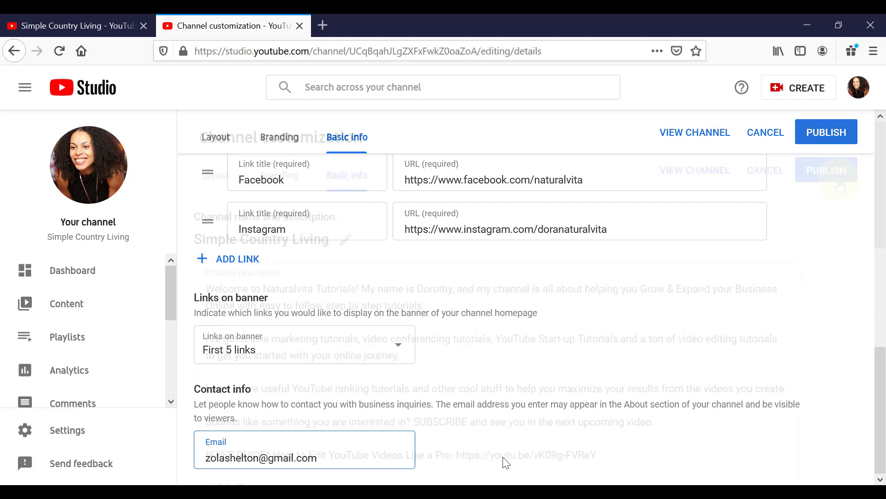
pyautogui.click(820, 181)
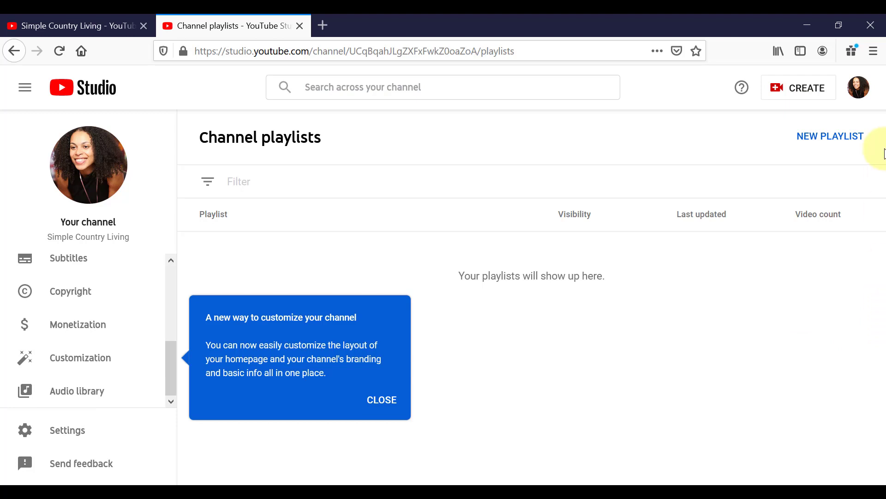
# Step: View the published channel page and look through the YouTube account settings for the channel
pyautogui.click(860, 98)
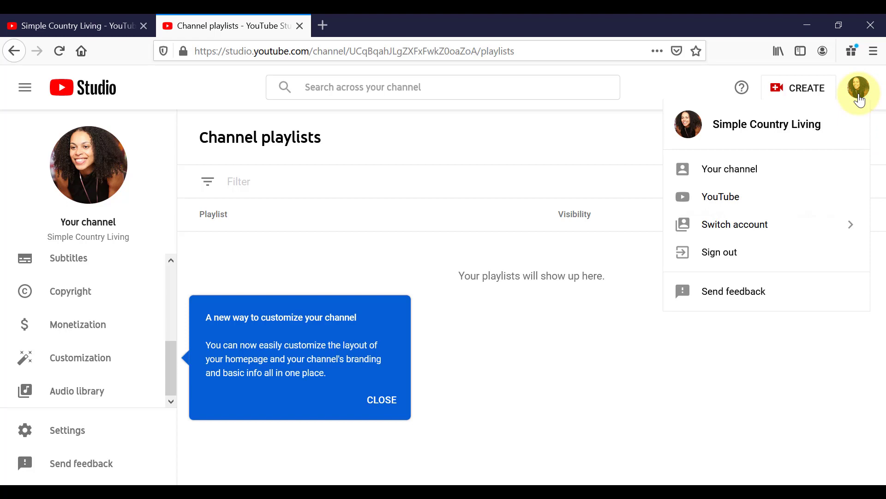
pyautogui.click(760, 172)
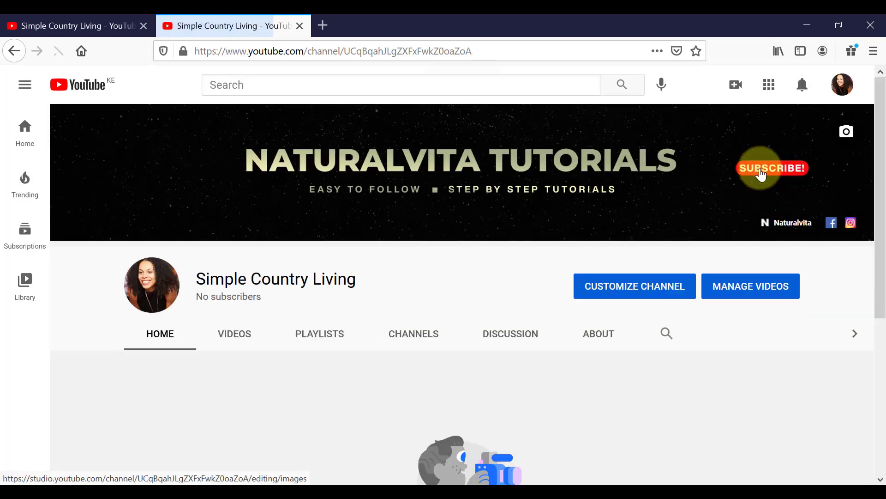
pyautogui.click(849, 96)
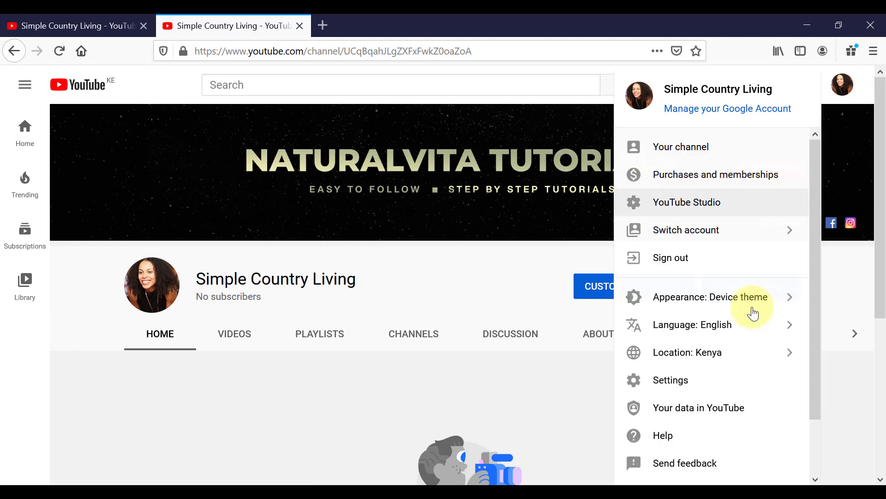
pyautogui.click(708, 382)
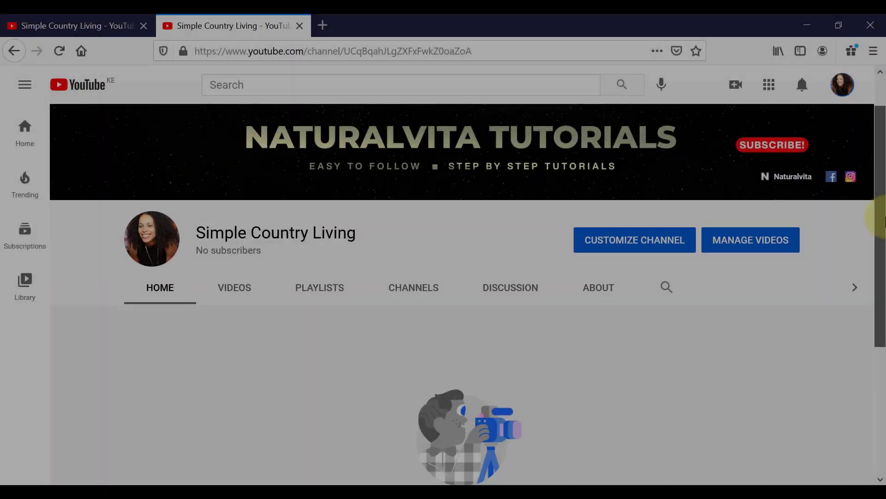
pyautogui.moveTo(879, 217); pyautogui.dragTo(882, 312)
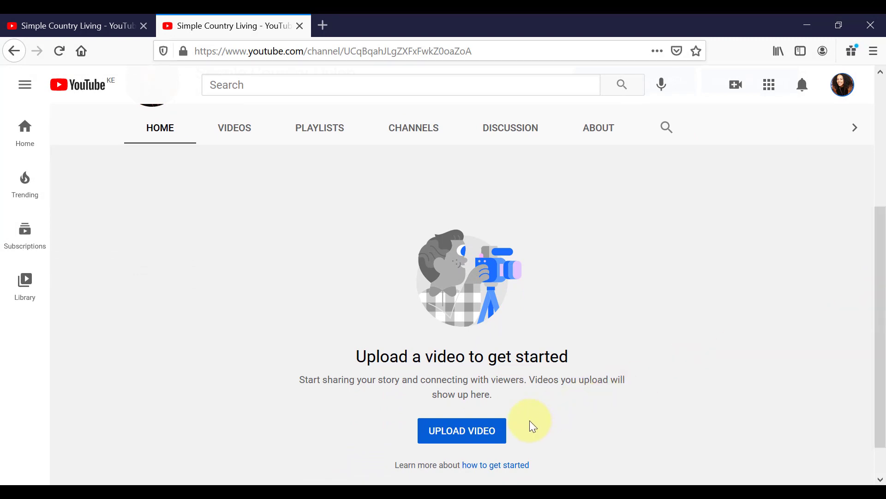
# Step: Look at the ways to upload a video from the channel page, including the Create options
pyautogui.click(479, 440)
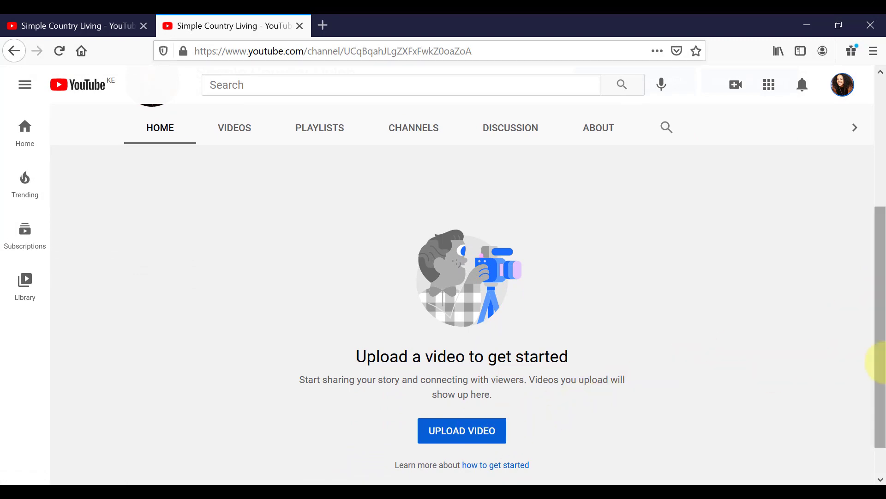
pyautogui.moveTo(880, 362); pyautogui.dragTo(881, 199)
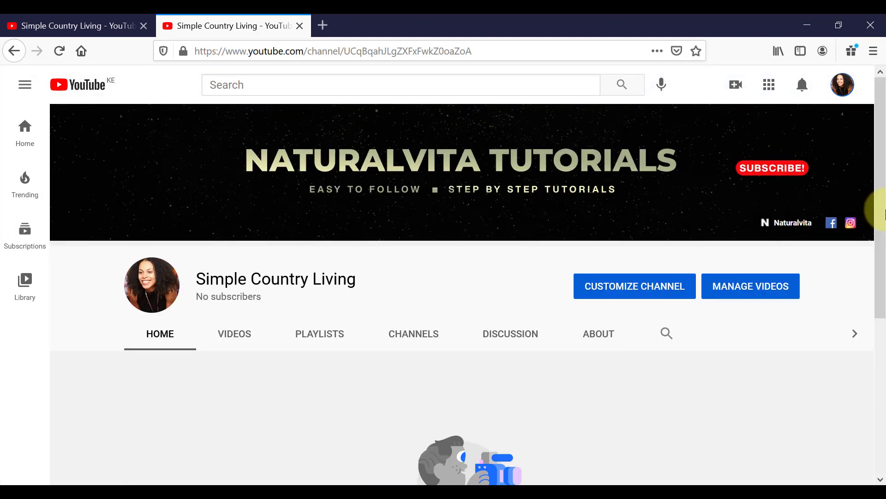
pyautogui.click(736, 90)
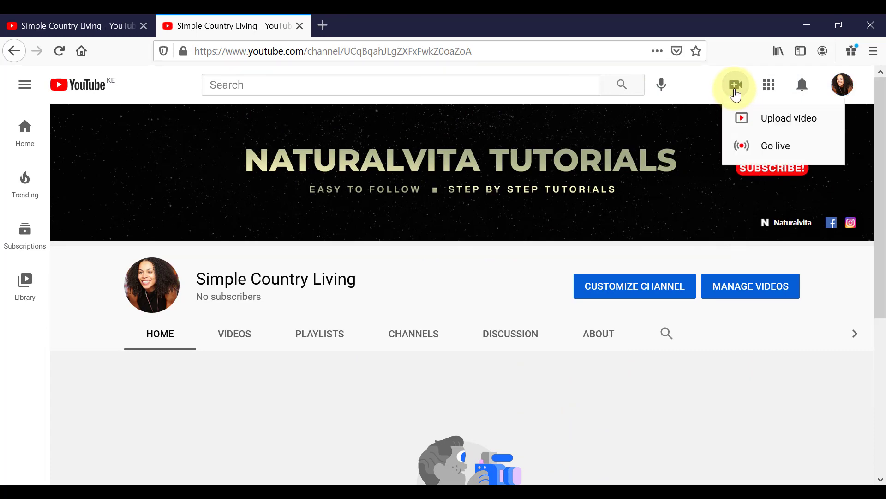